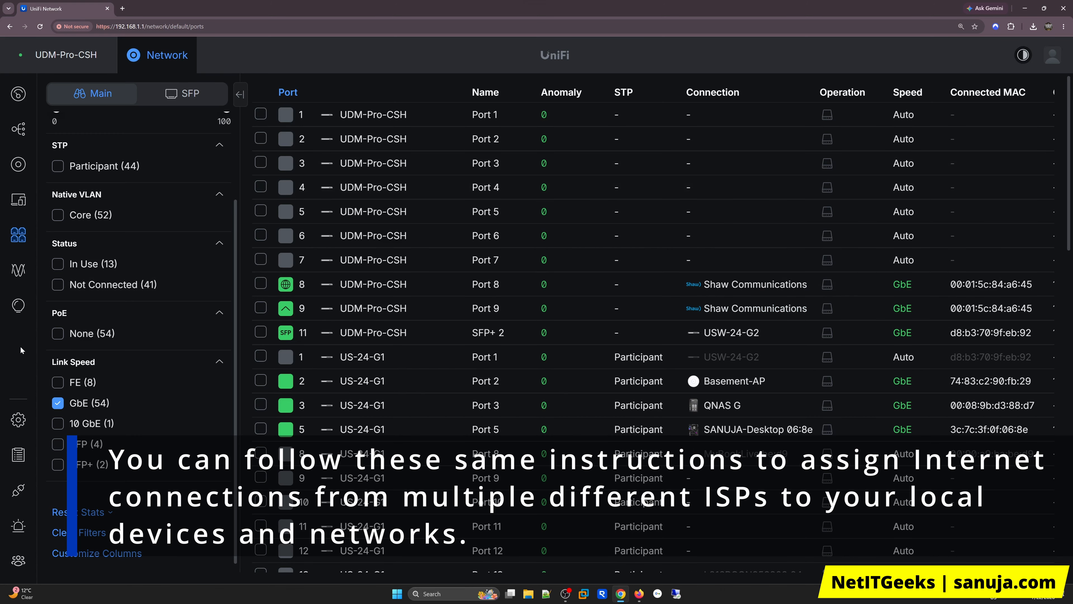
- Open the policy table in the network settings and filter it to policy-based routes
{"action": "left_click", "coordinate": [23, 422]}
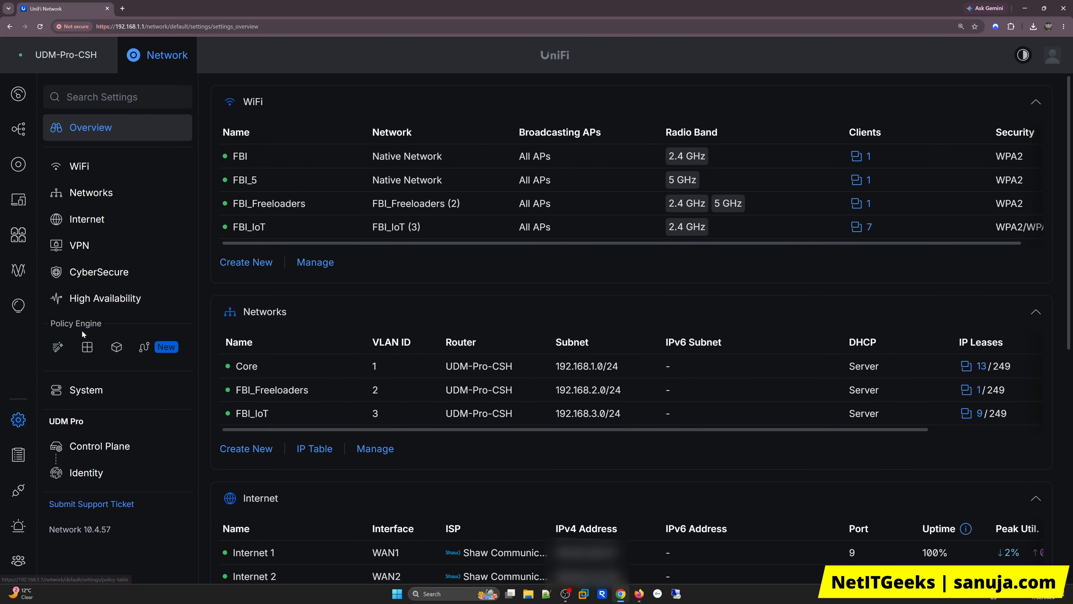
{"action": "left_click", "coordinate": [59, 348]}
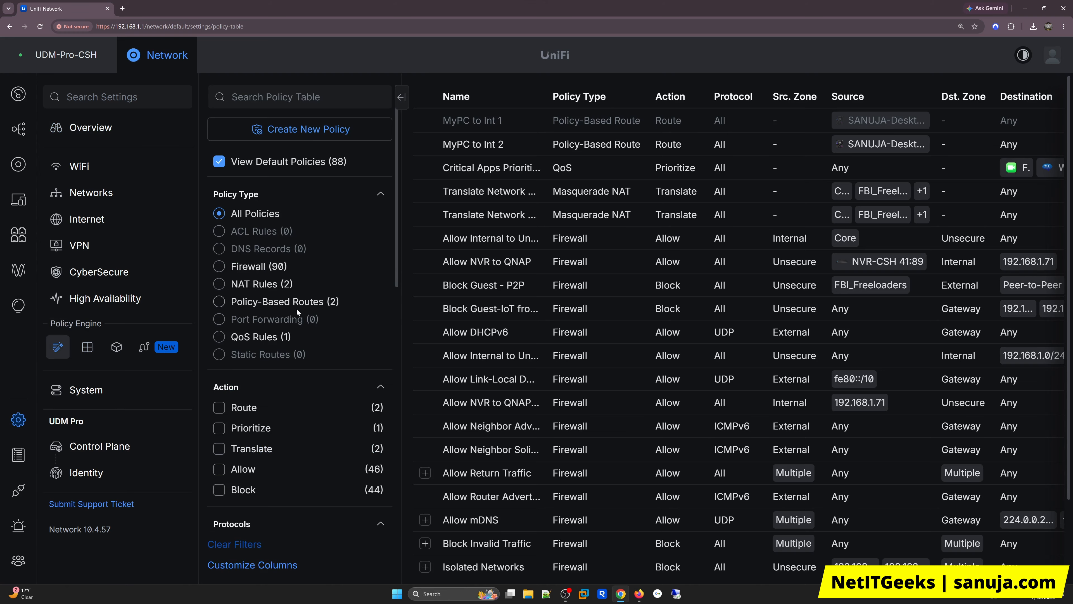
{"action": "left_click", "coordinate": [305, 302]}
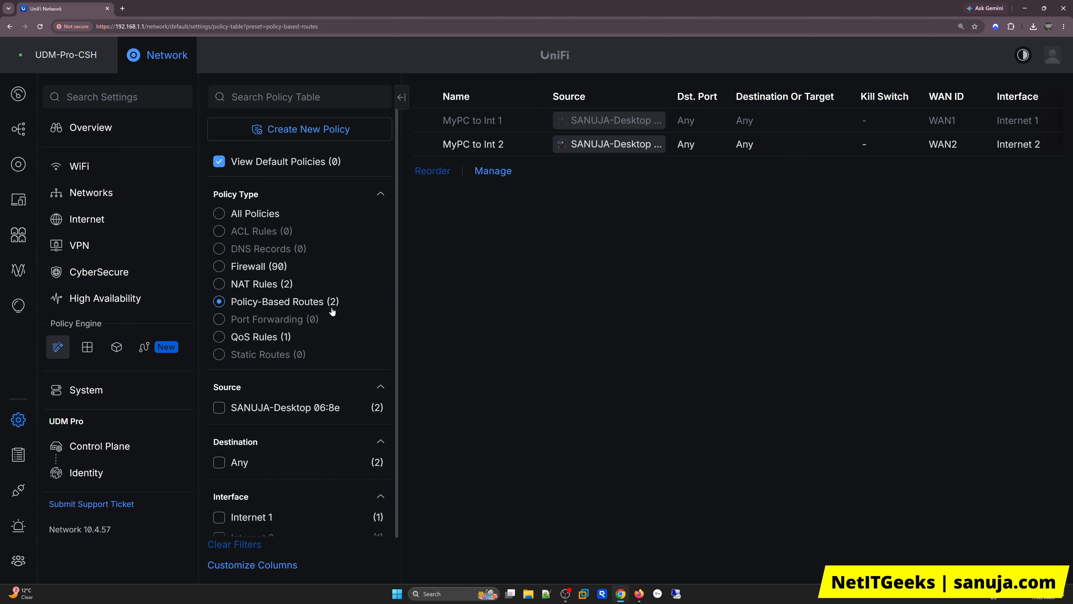
{"action": "mouse_move", "coordinate": [309, 319]}
- Show all policies in the table, view the blank form for a new policy, and close it
{"action": "left_click", "coordinate": [227, 211]}
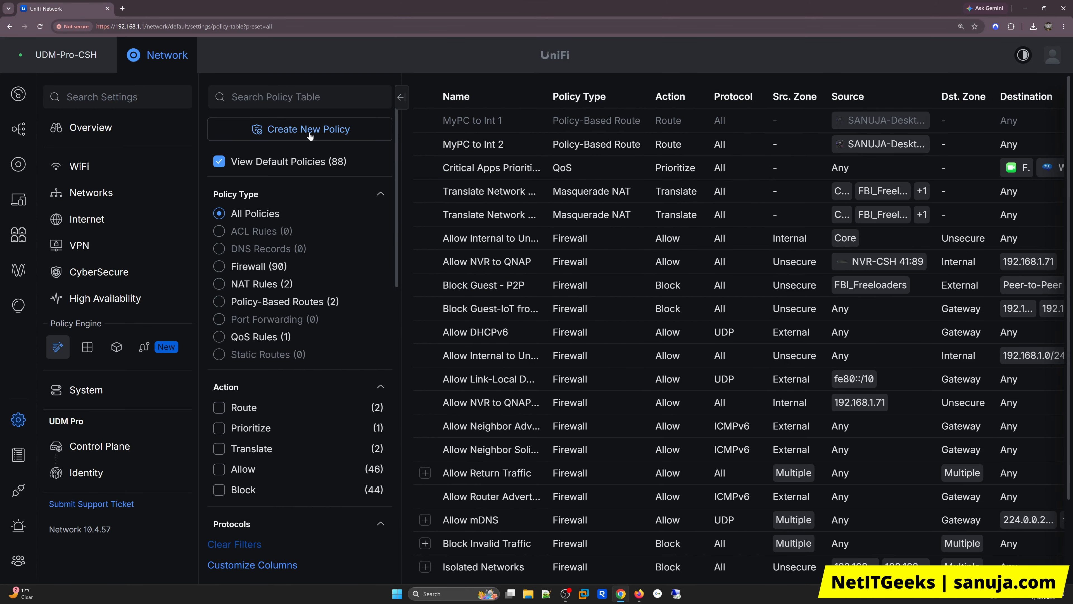
{"action": "left_click", "coordinate": [310, 131]}
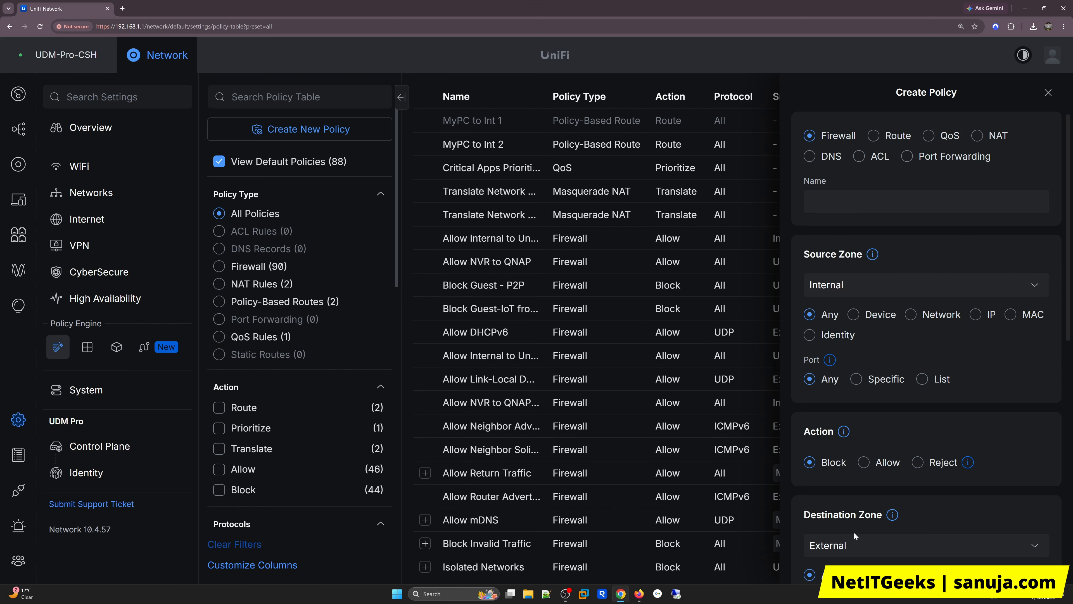
{"action": "left_click", "coordinate": [1048, 92]}
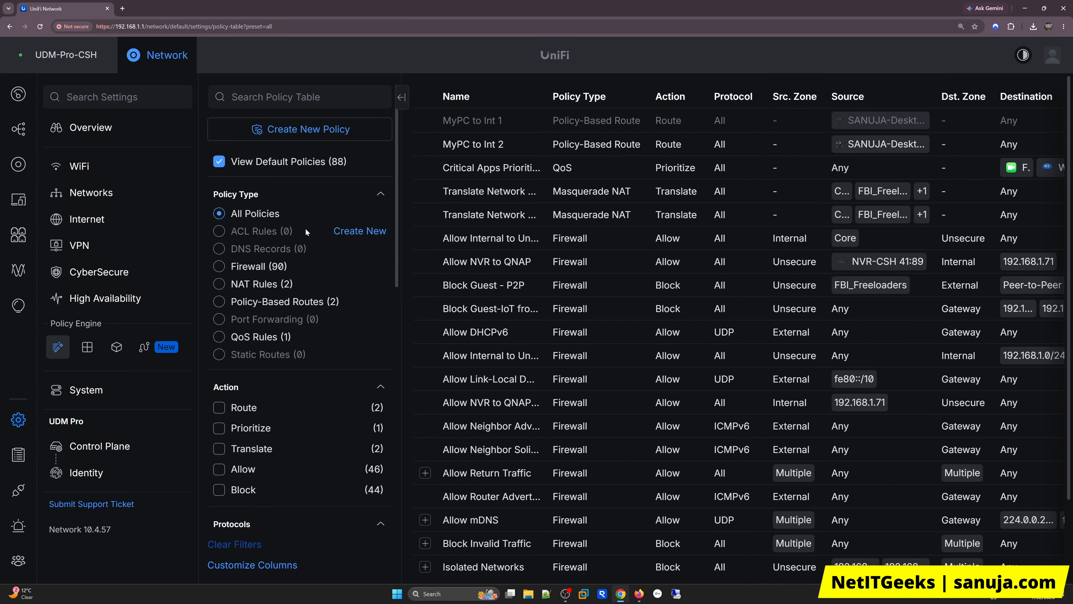
- Show only the policy-based routes, and check the list of device ports and their connections
{"action": "left_click", "coordinate": [305, 302]}
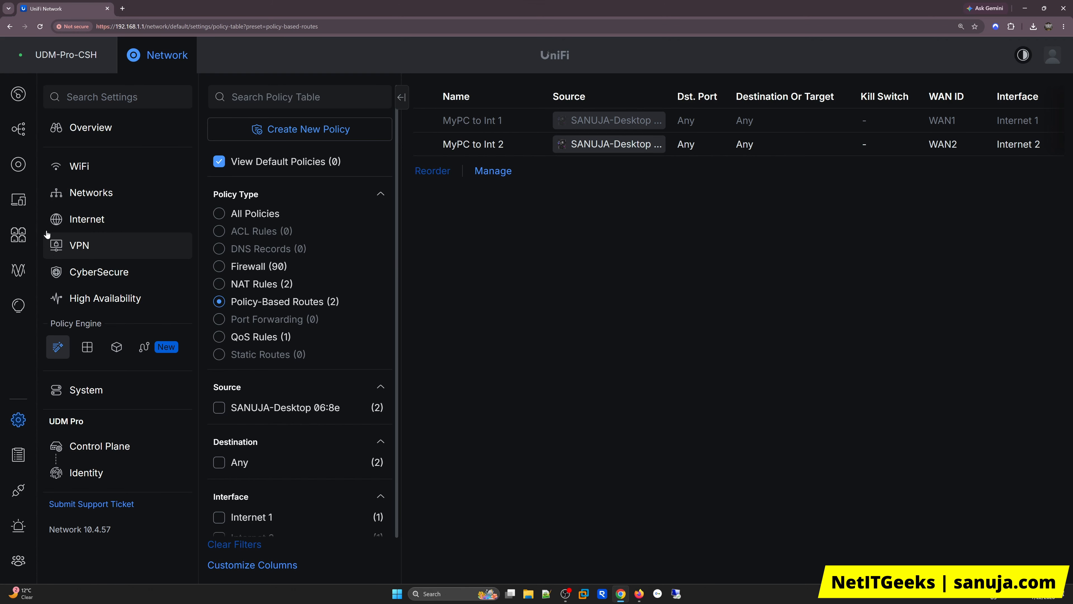
{"action": "left_click", "coordinate": [19, 241]}
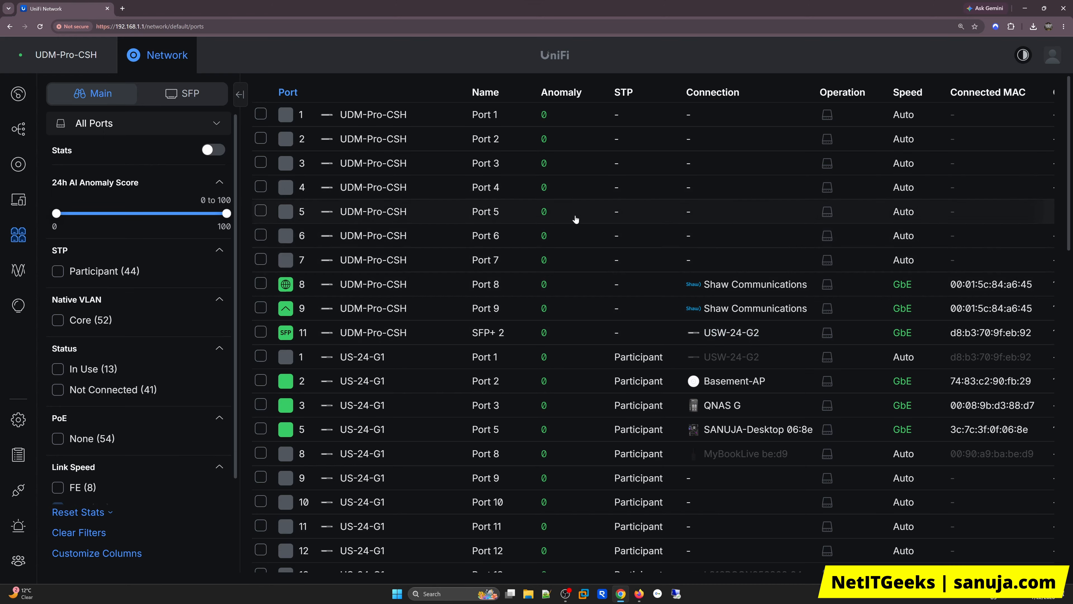
- Return to the policy table in the settings and filter it to policy-based routes
{"action": "left_click", "coordinate": [17, 420]}
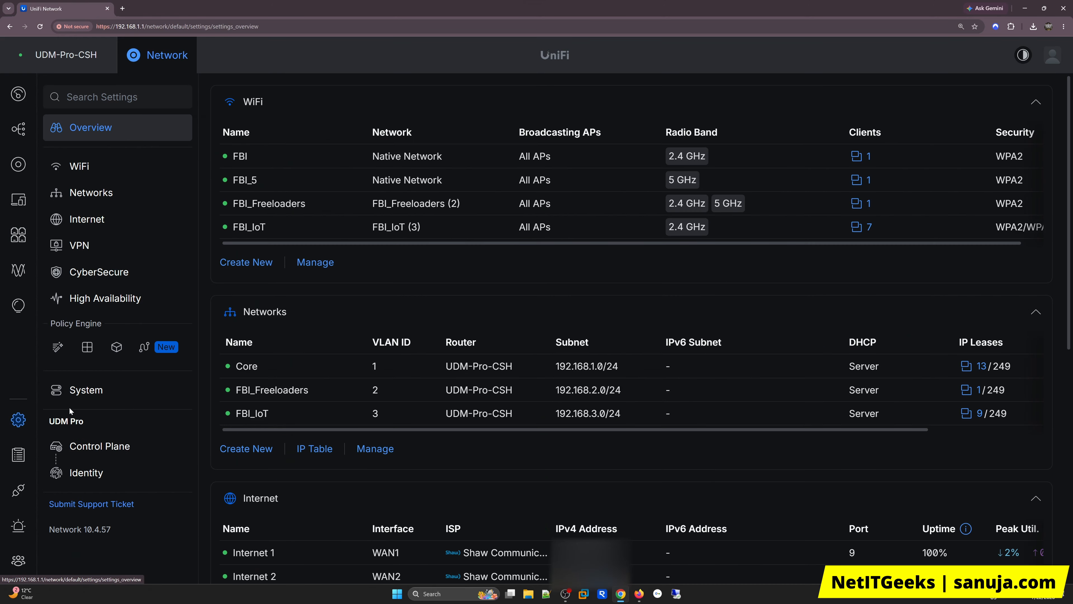
{"action": "left_click", "coordinate": [58, 348]}
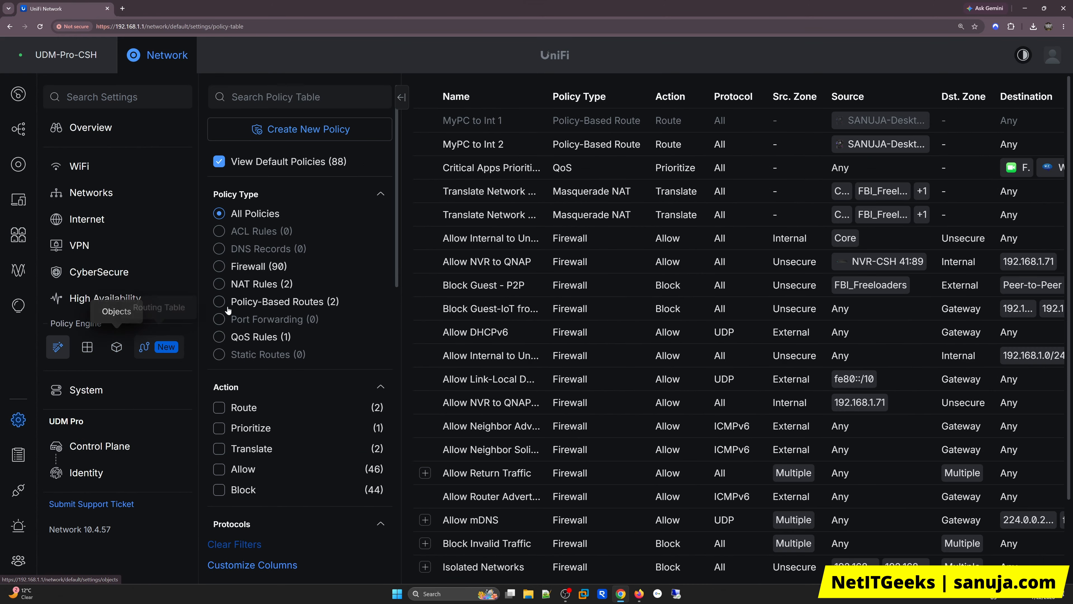
{"action": "left_click", "coordinate": [299, 301]}
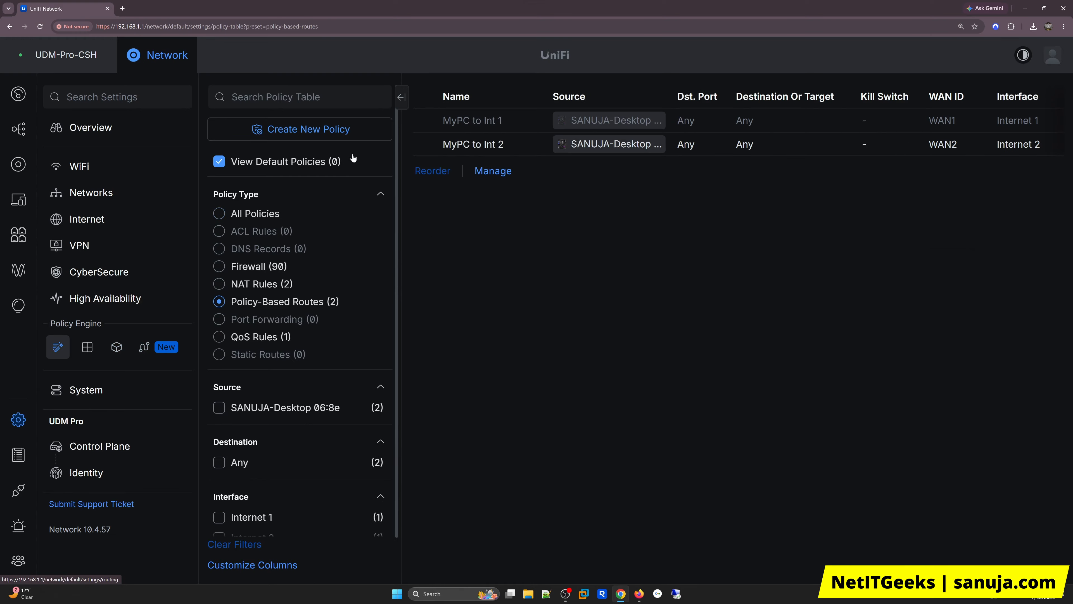
- Start a new policy-based route named Test and set its interface to Internet 1
{"action": "left_click", "coordinate": [309, 131]}
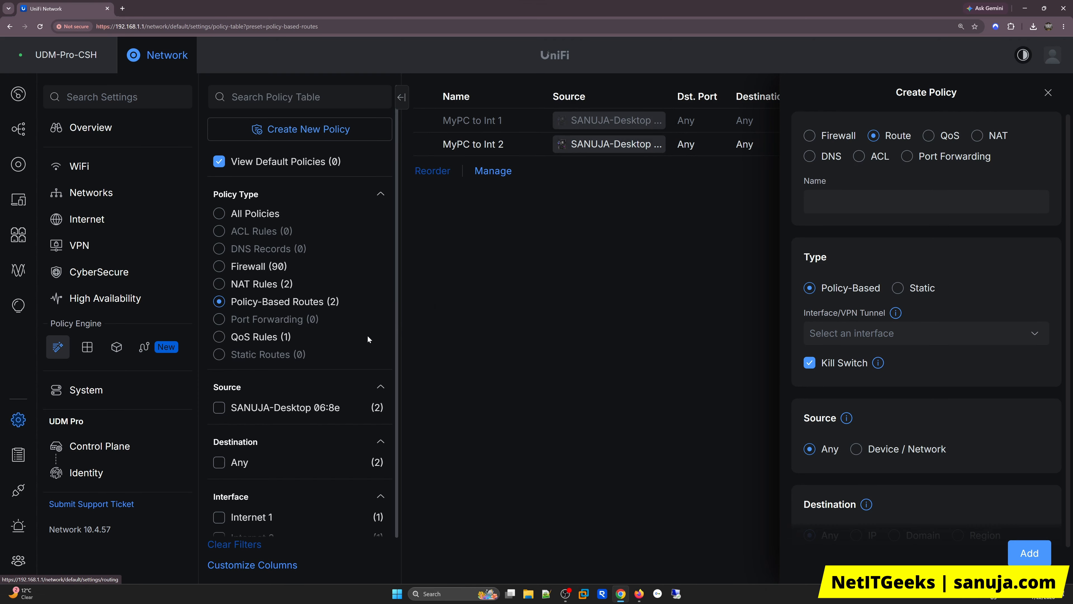
{"action": "left_click", "coordinate": [925, 201]}
{"action": "type", "text": "Test"}
{"action": "left_click", "coordinate": [219, 213]}
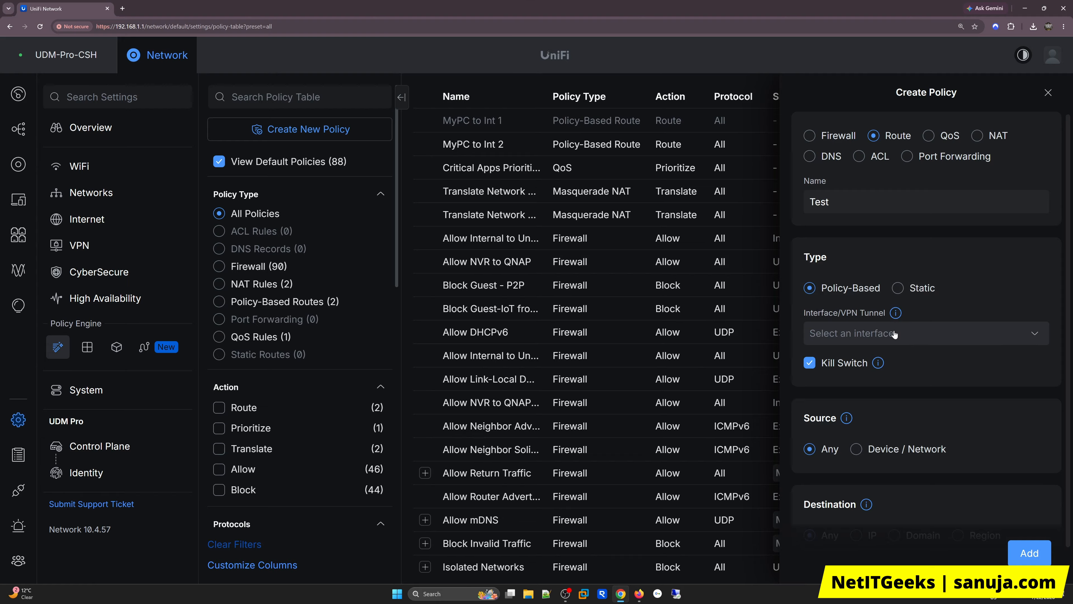
{"action": "left_click", "coordinate": [878, 334]}
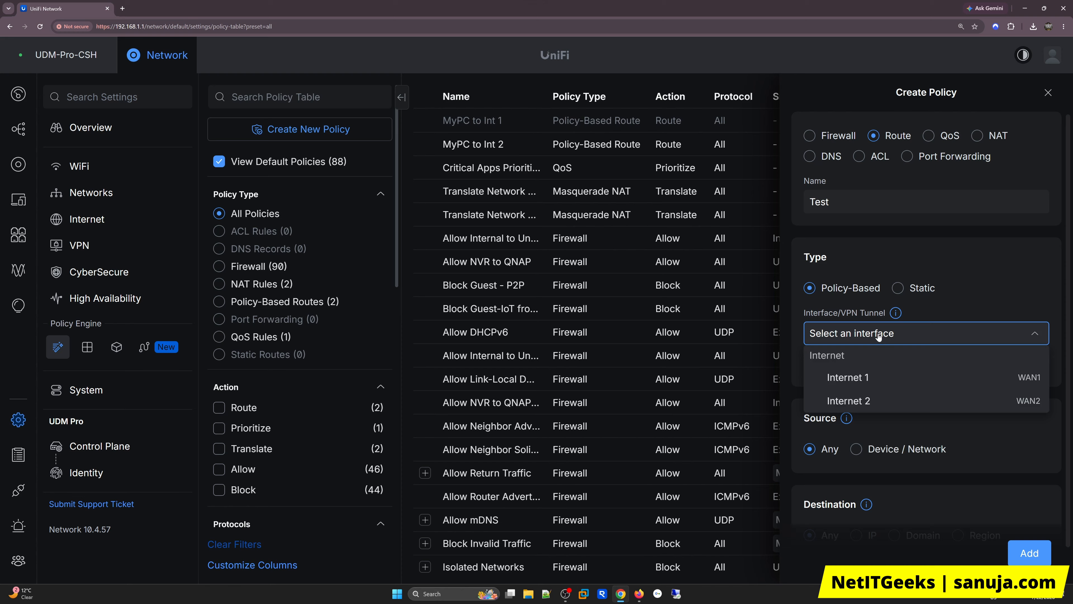
{"action": "left_click", "coordinate": [869, 378]}
- Set the route's source to Device / Network, try selecting the Core and FBI_Freeloaders networks, browse the devices, and cancel the selection
{"action": "left_click", "coordinate": [866, 448]}
{"action": "scroll", "coordinate": [866, 445], "scroll_direction": "down", "scroll_amount": 1}
{"action": "left_click", "coordinate": [818, 436]}
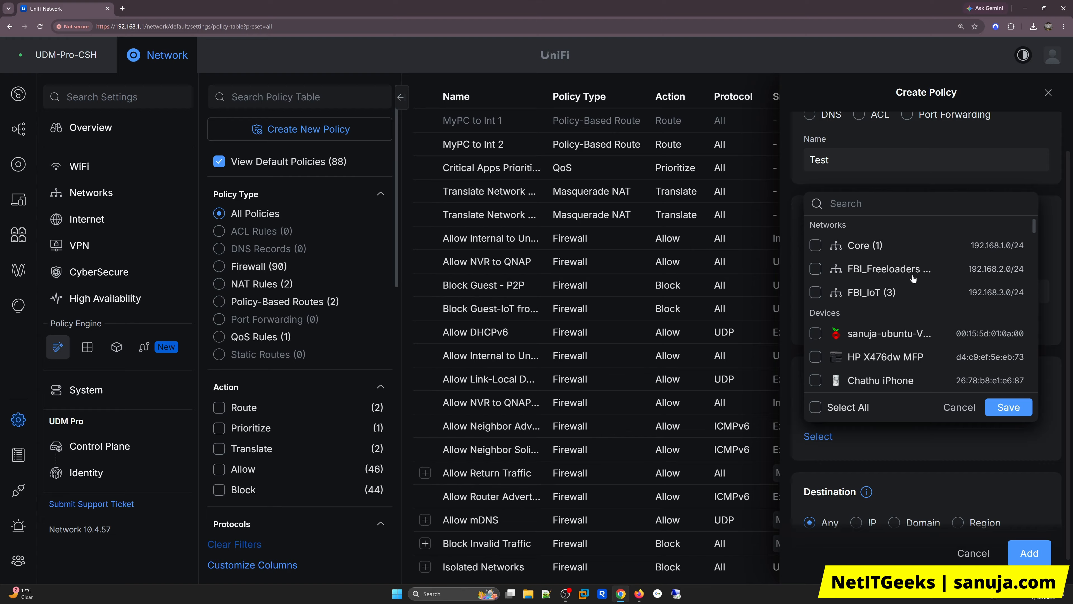
{"action": "left_click", "coordinate": [816, 246]}
{"action": "left_click", "coordinate": [816, 269]}
{"action": "left_click", "coordinate": [816, 270]}
{"action": "left_click", "coordinate": [815, 246]}
{"action": "scroll", "coordinate": [958, 257], "scroll_direction": "down", "scroll_amount": 2}
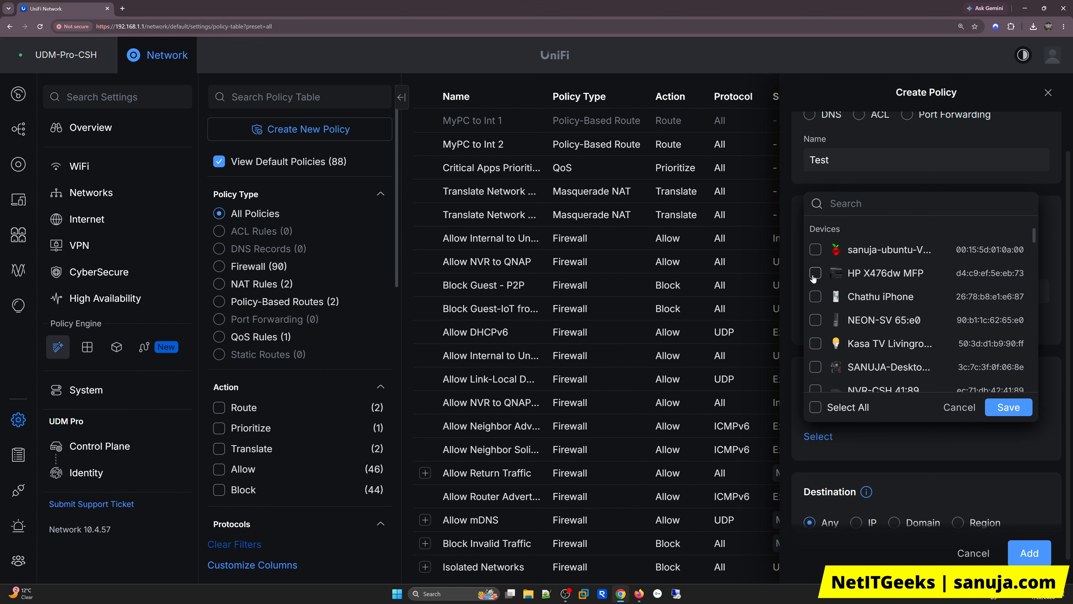
{"action": "scroll", "coordinate": [820, 306], "scroll_direction": "down", "scroll_amount": 2}
{"action": "scroll", "coordinate": [820, 306], "scroll_direction": "up", "scroll_amount": 4}
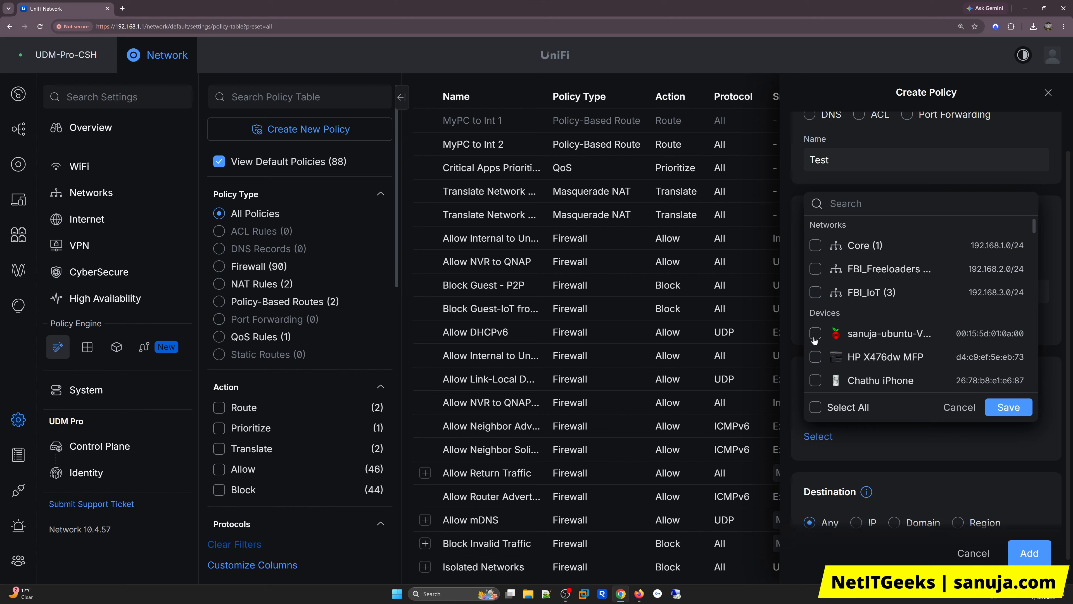
{"action": "left_click", "coordinate": [958, 408]}
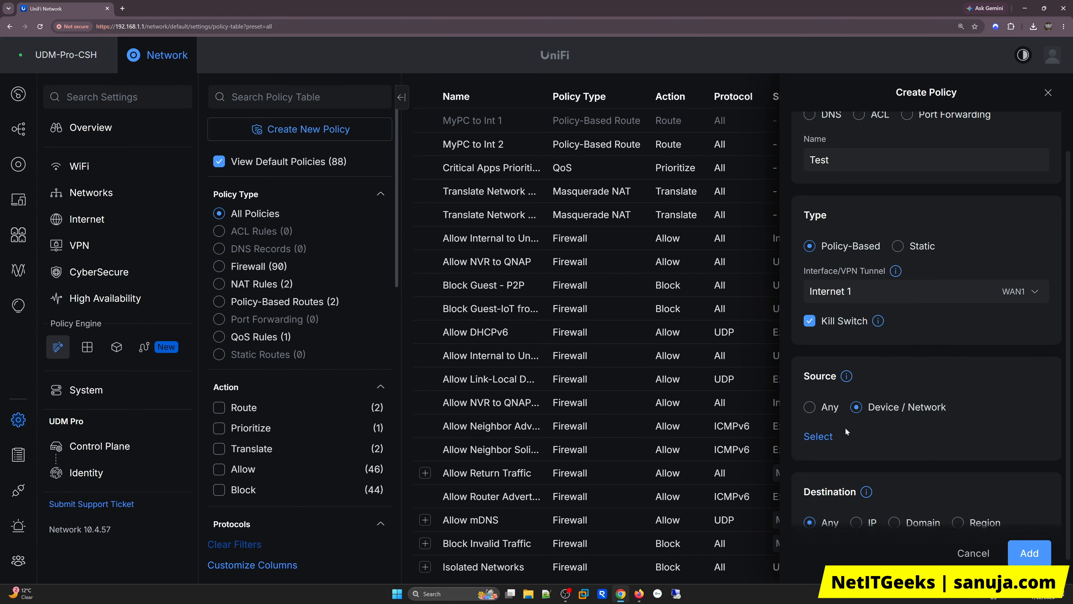
- Choose the Ubuntu machine as the source device of the Test route
{"action": "left_click", "coordinate": [818, 436]}
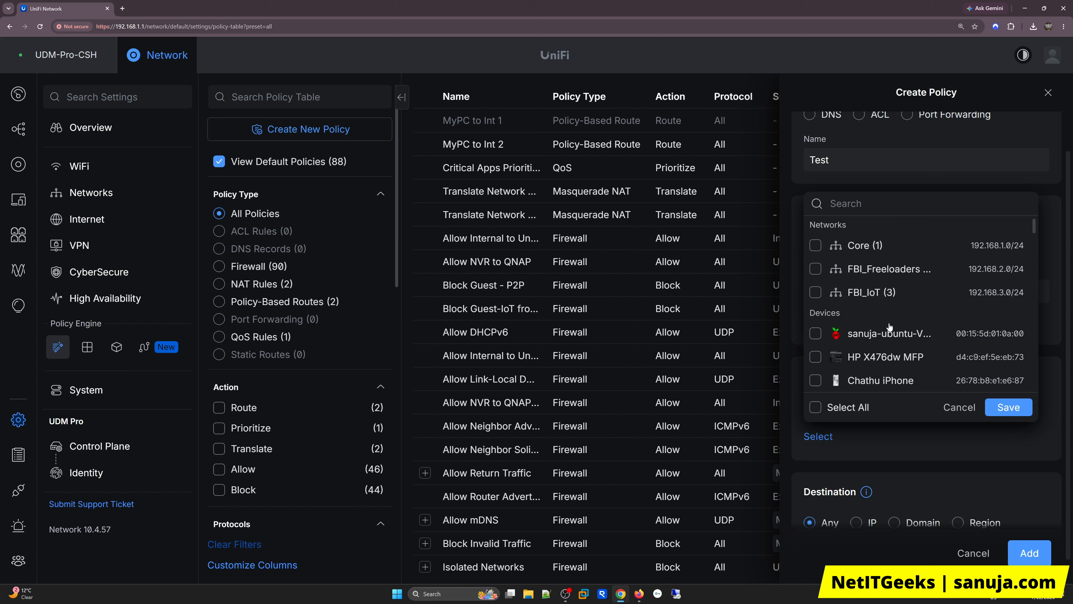
{"action": "left_click", "coordinate": [816, 333]}
{"action": "left_click", "coordinate": [998, 406]}
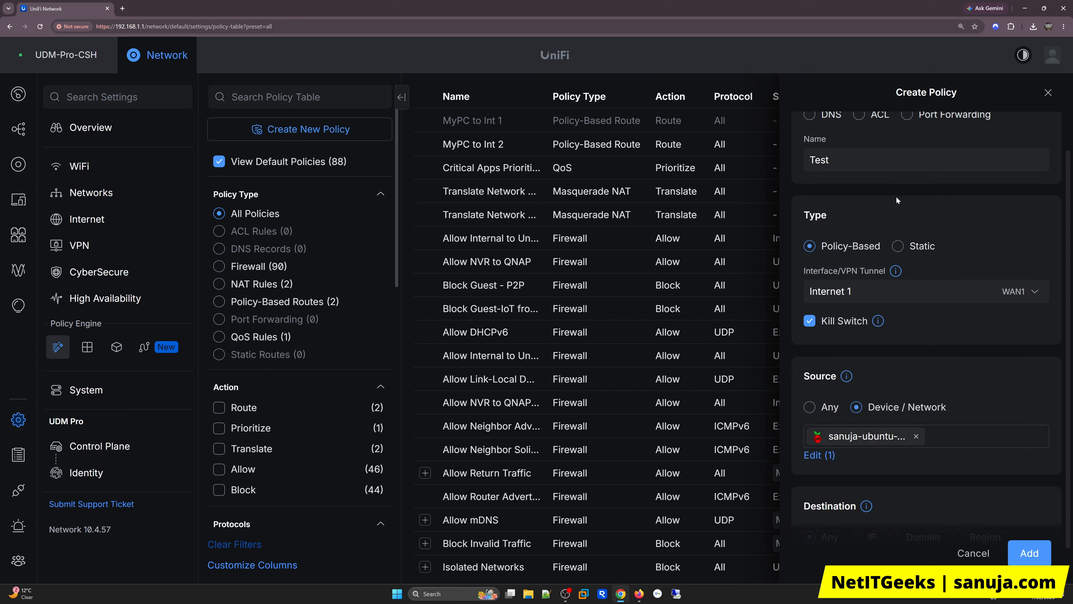
- Check the available interfaces for the Test route, and discard the new policy without adding it
{"action": "scroll", "coordinate": [974, 382], "scroll_direction": "up", "scroll_amount": 1}
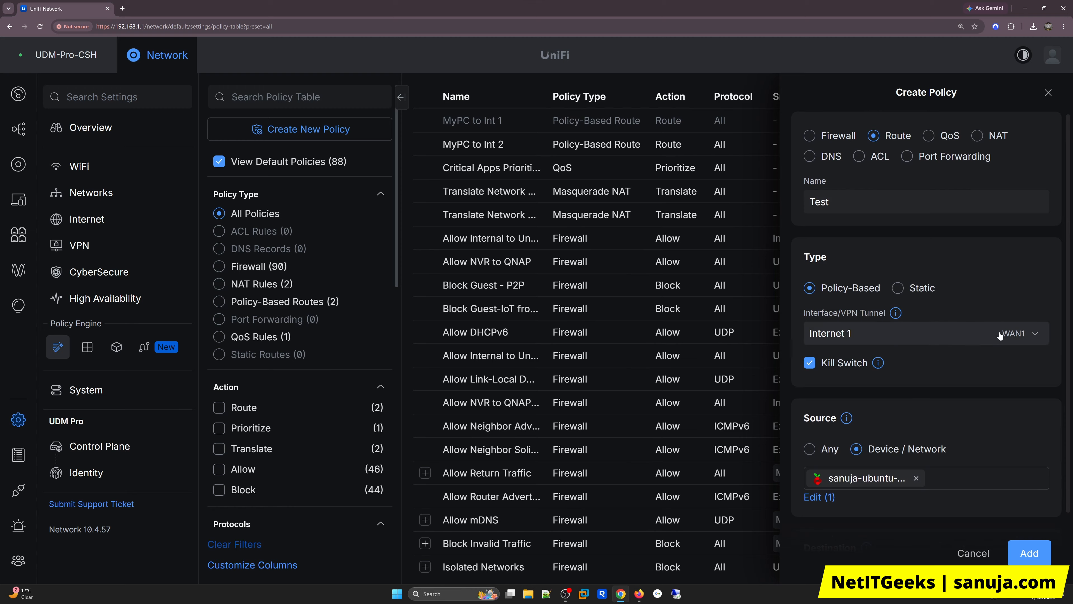
{"action": "left_click", "coordinate": [1019, 334]}
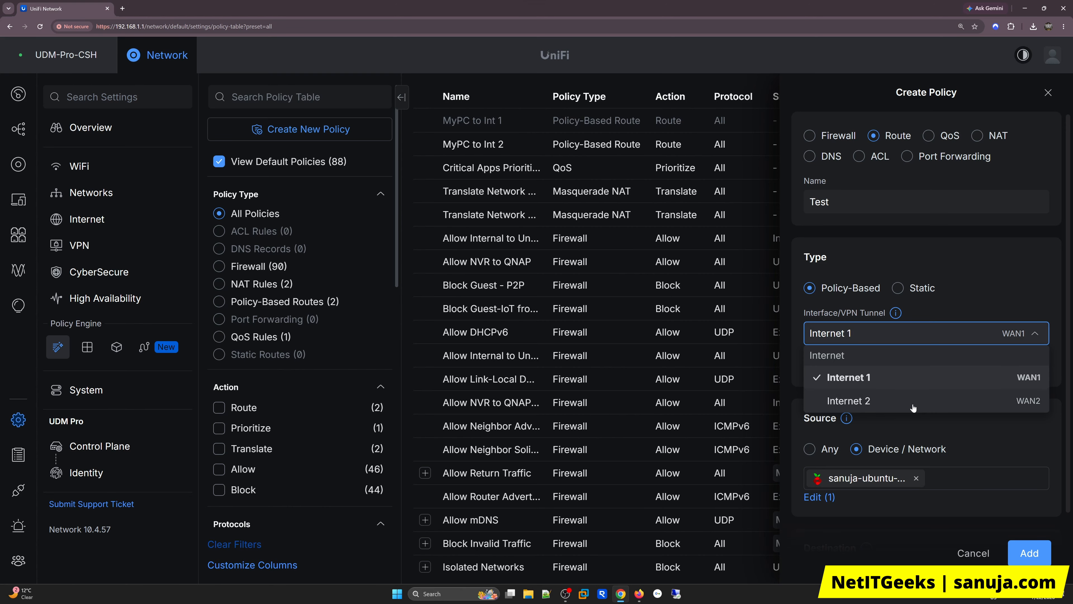
{"action": "left_click", "coordinate": [998, 285]}
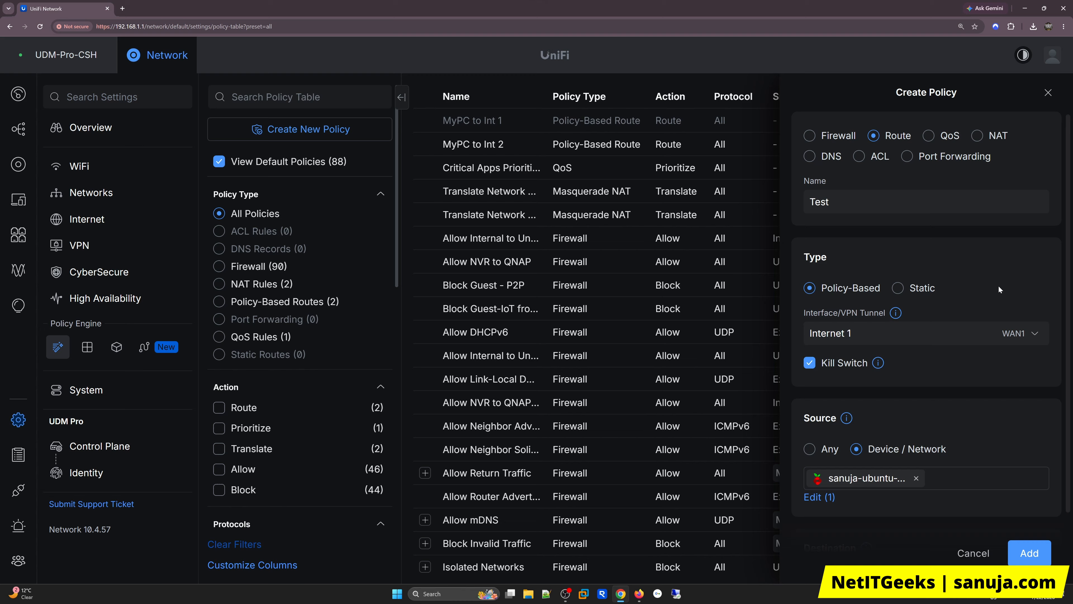
{"action": "left_click", "coordinate": [970, 554]}
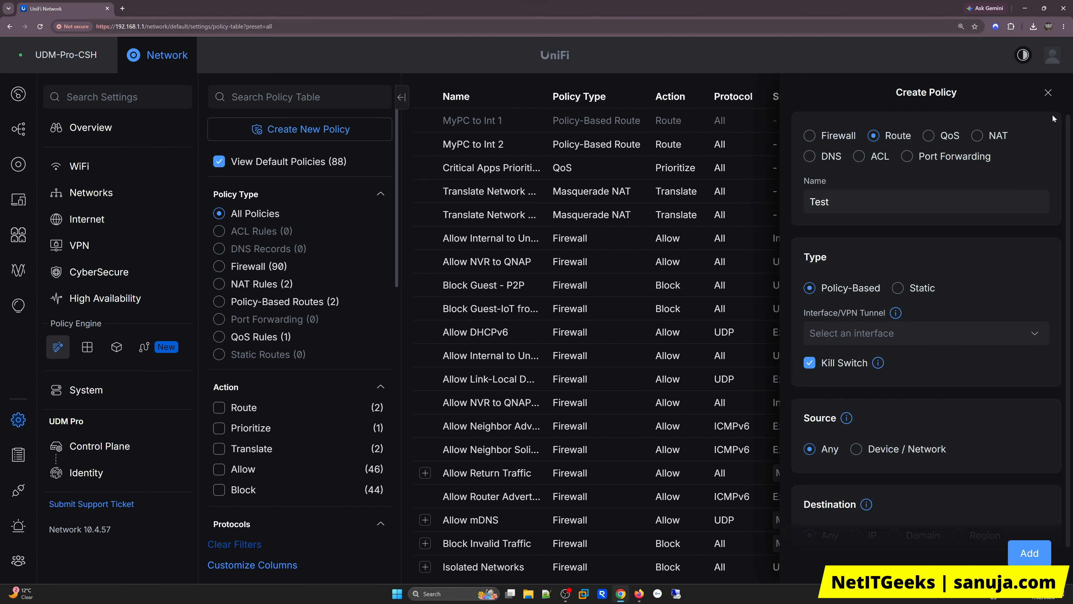
{"action": "left_click", "coordinate": [1048, 92]}
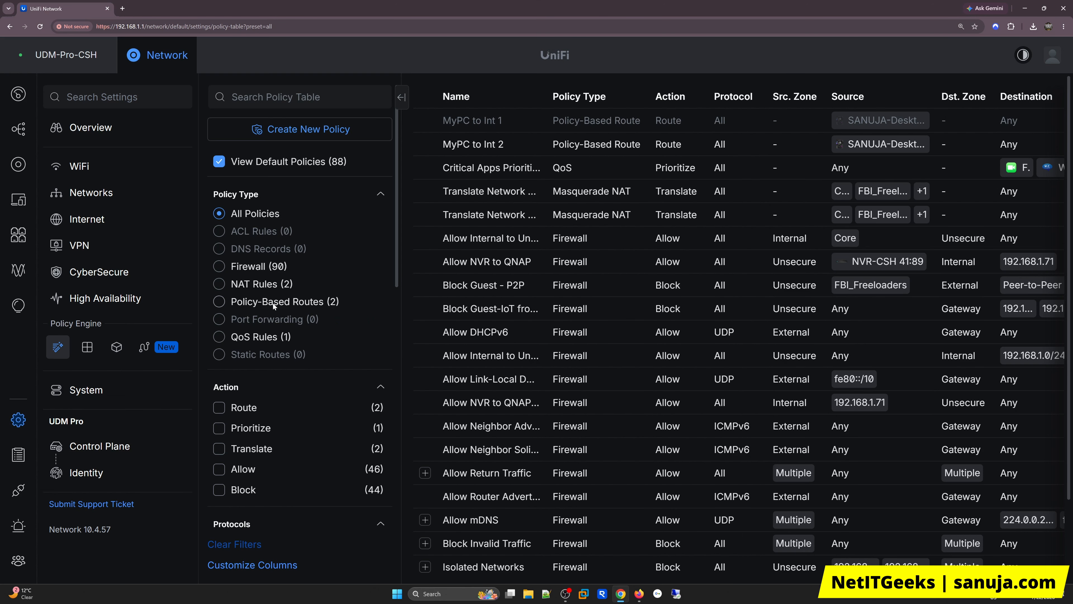
- Filter the policy table to policy-based routes and compare the settings of MyPC to Int 2 and MyPC to Int 1
{"action": "left_click", "coordinate": [272, 302]}
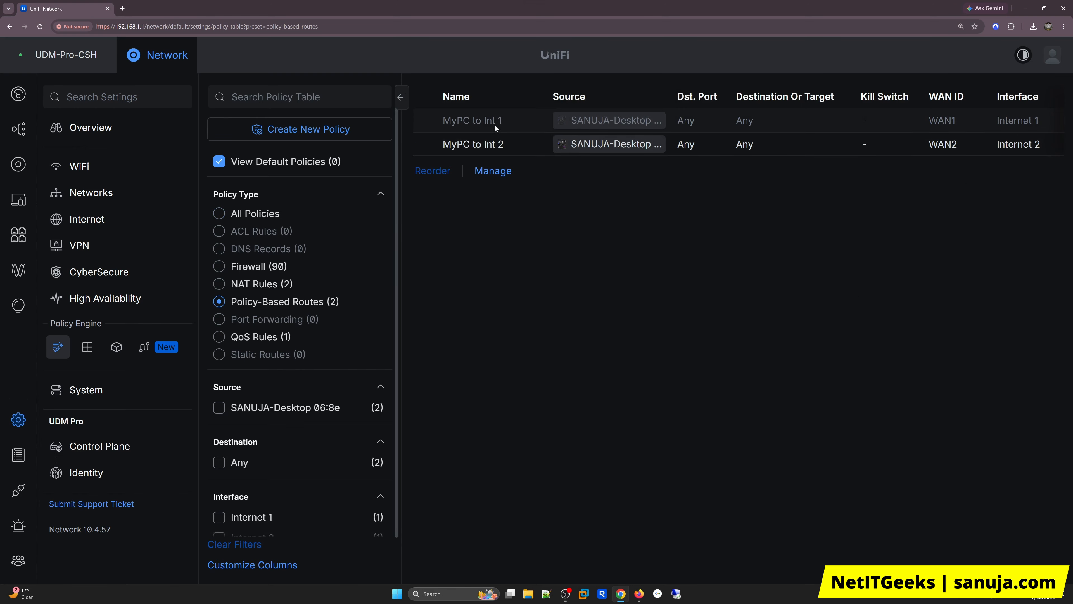
{"action": "left_click", "coordinate": [608, 147]}
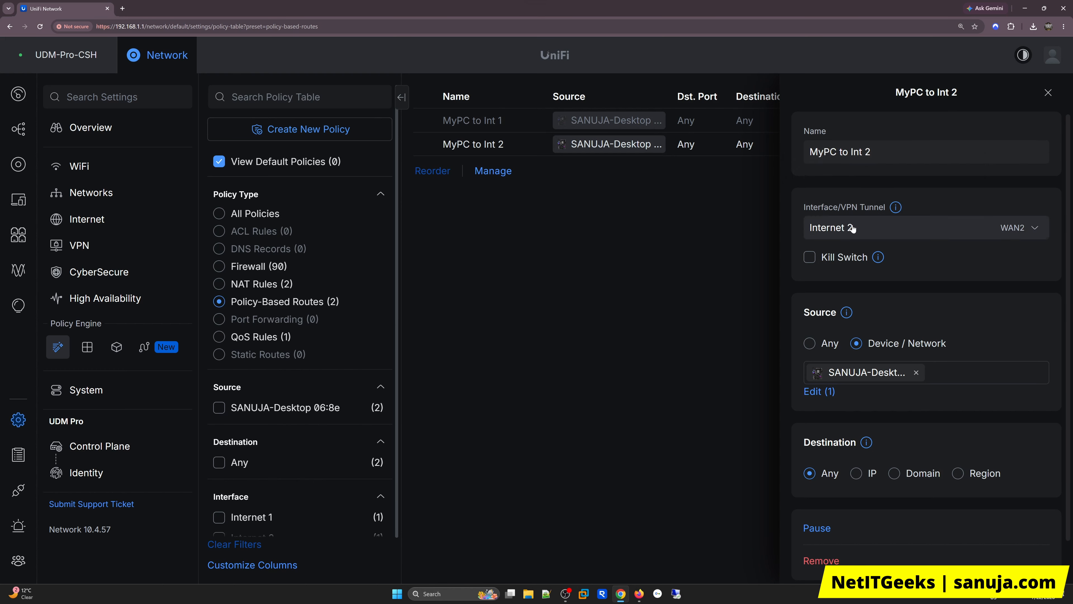
{"action": "left_click", "coordinate": [607, 121]}
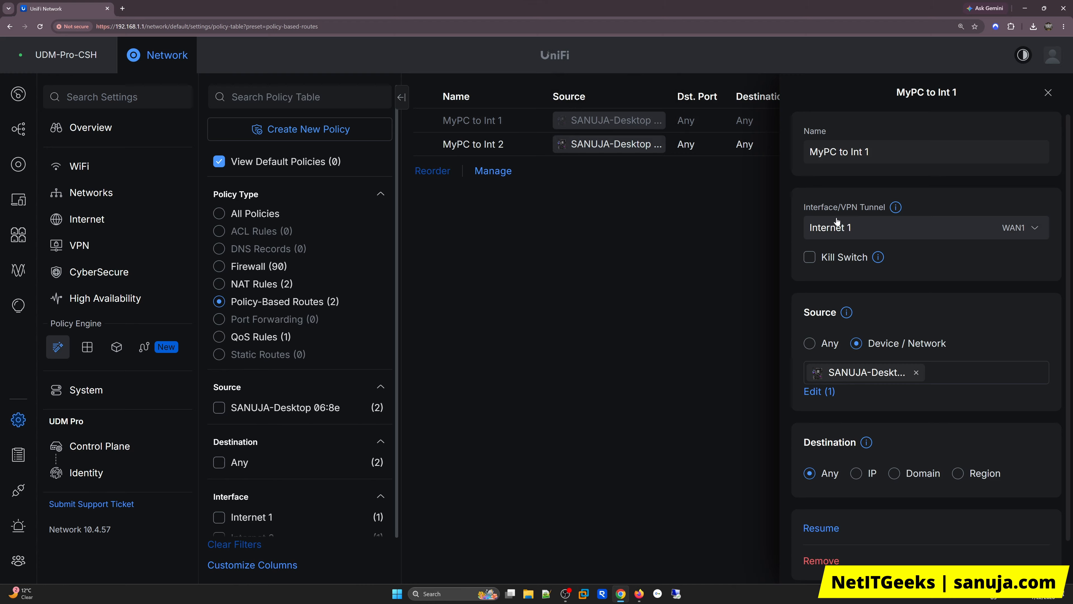
{"action": "left_click", "coordinate": [649, 155]}
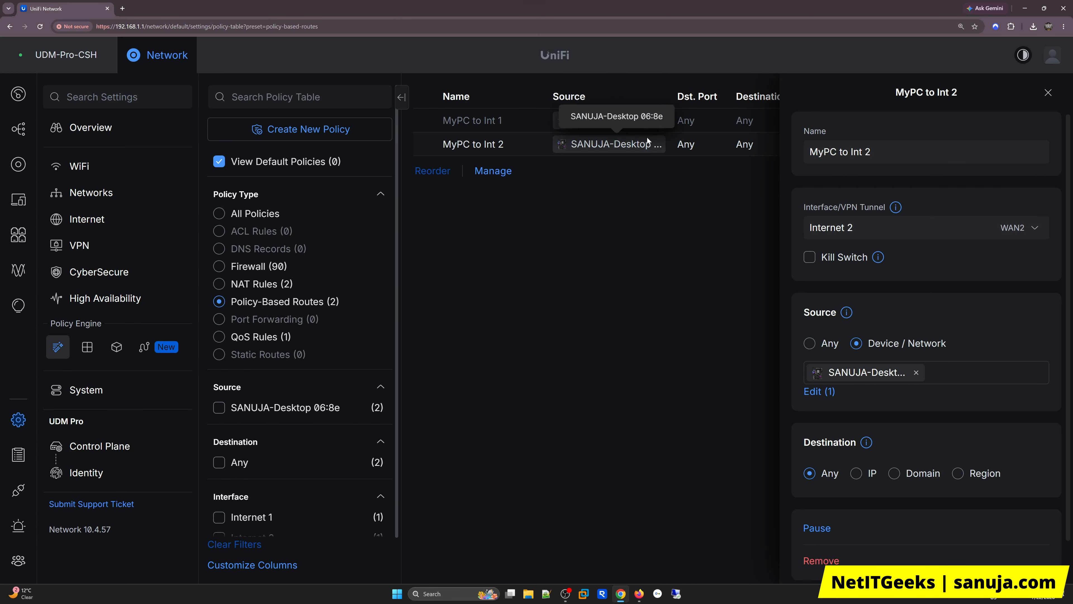
{"action": "left_click", "coordinate": [635, 123]}
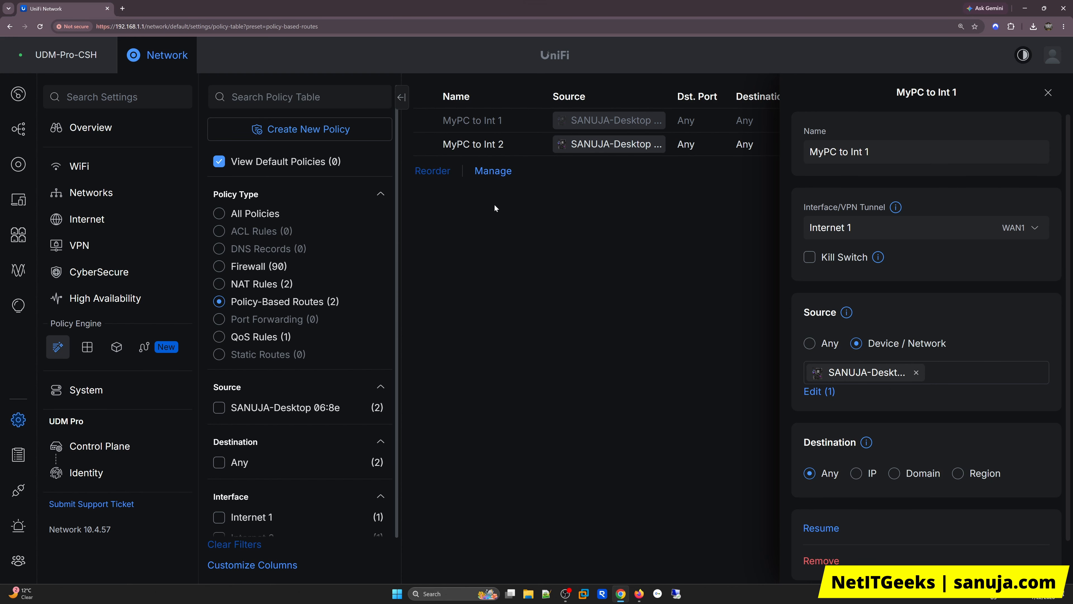
{"action": "left_click", "coordinate": [1048, 92]}
- Pause the MyPC to Int 2 route using the bulk management of the policy-based routes
{"action": "left_click", "coordinate": [493, 170]}
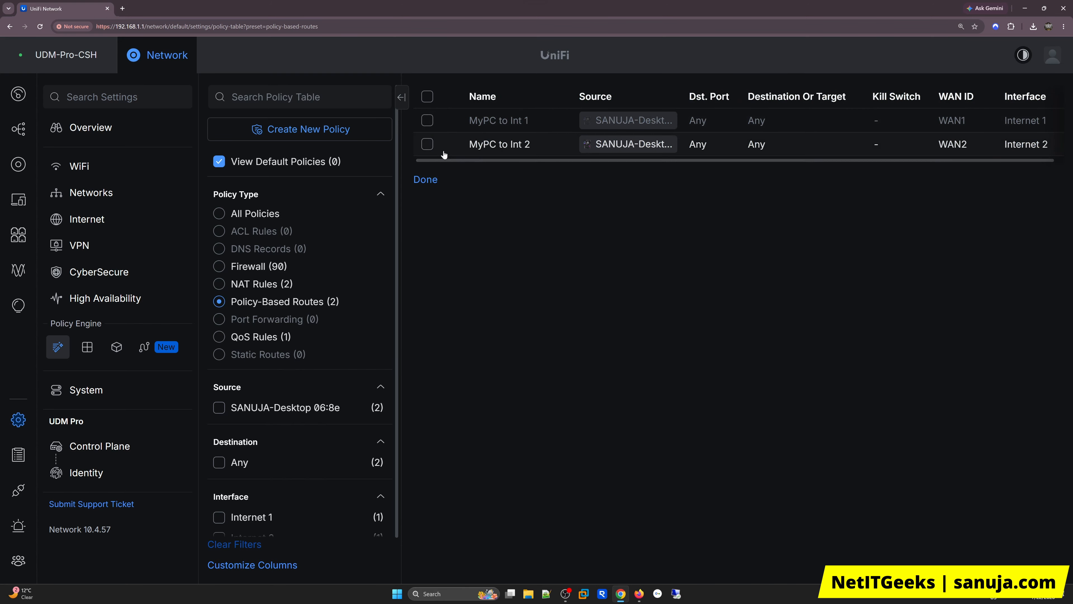
{"action": "left_click", "coordinate": [427, 144]}
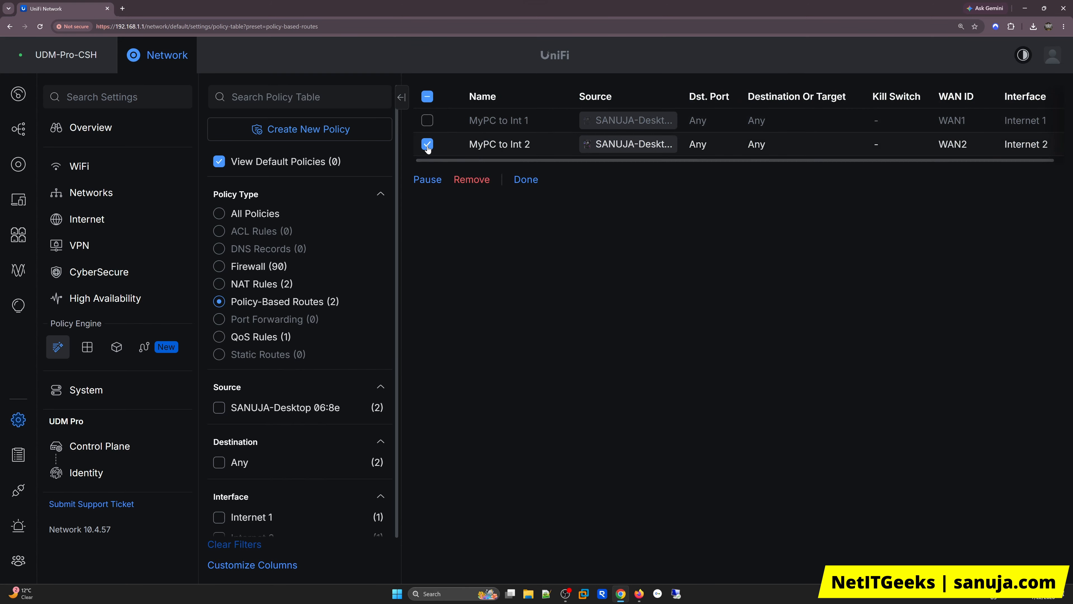
{"action": "left_click", "coordinate": [434, 183]}
{"action": "left_click", "coordinate": [639, 338]}
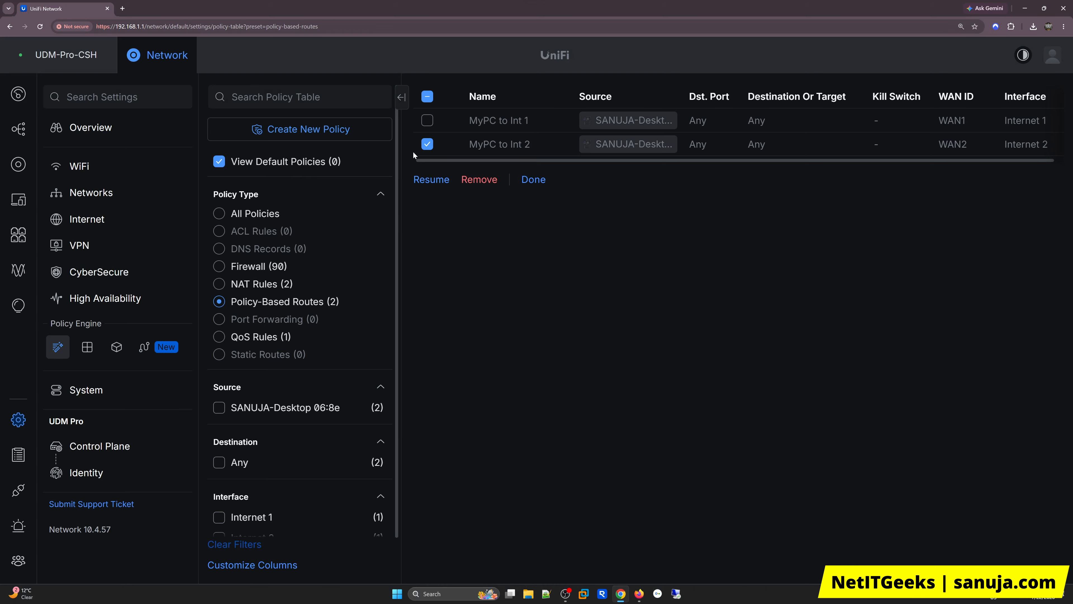
- Select only the MyPC to Int 1 route and resume it
{"action": "left_click", "coordinate": [427, 145]}
{"action": "left_click", "coordinate": [427, 120]}
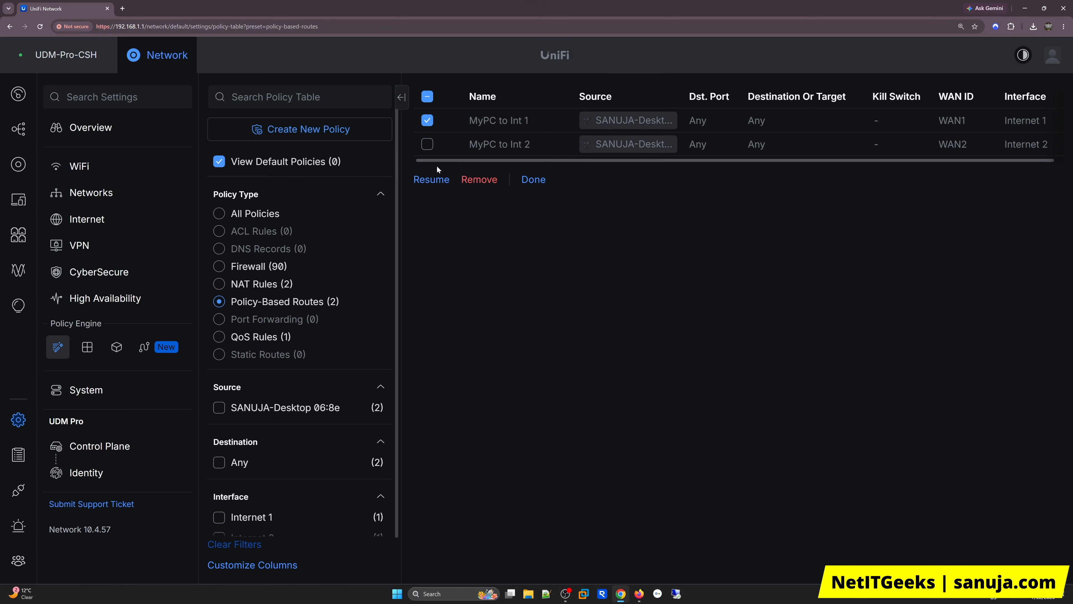
{"action": "left_click", "coordinate": [431, 180]}
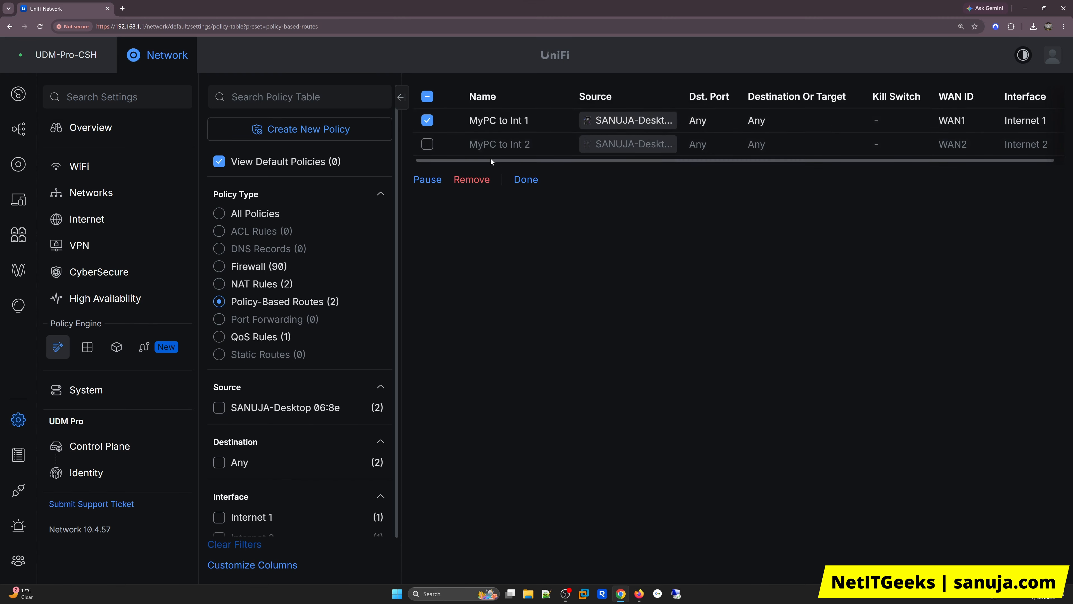
- Select both policy-based routes, and leave bulk management without pausing, resuming or removing either one
{"action": "left_click", "coordinate": [517, 120]}
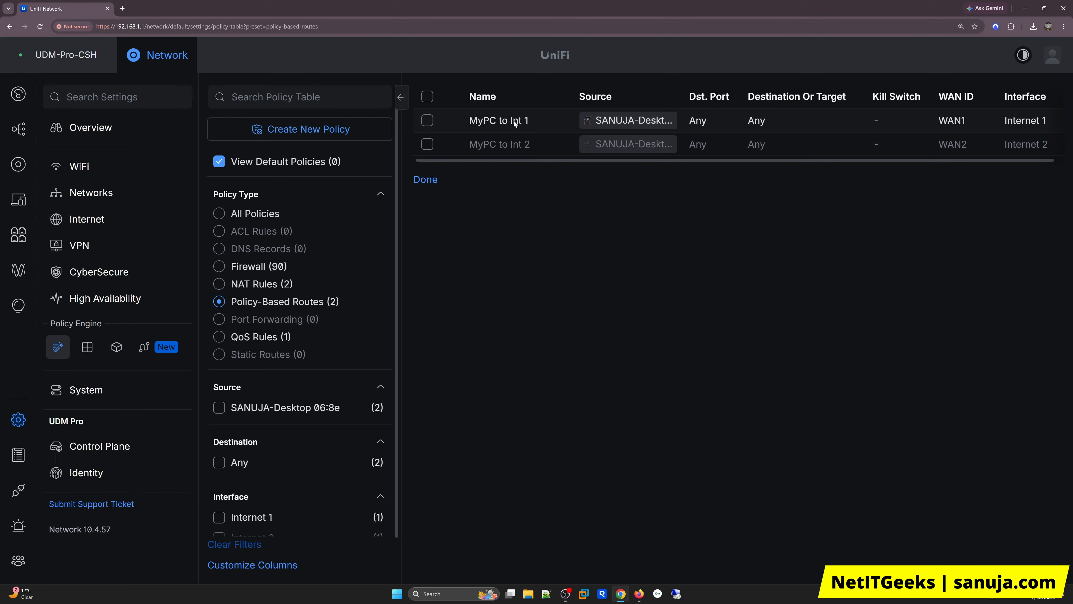
{"action": "left_click", "coordinate": [514, 121]}
{"action": "left_click", "coordinate": [517, 143]}
{"action": "left_click", "coordinate": [427, 144]}
{"action": "left_click", "coordinate": [427, 120]}
{"action": "left_click", "coordinate": [427, 97]}
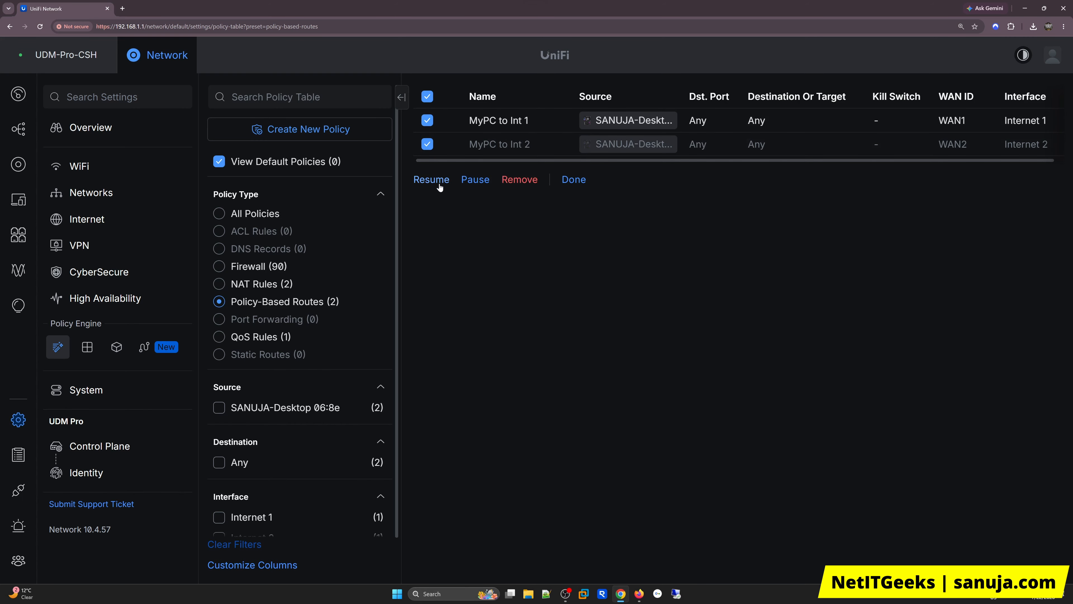
{"action": "left_click", "coordinate": [573, 180]}
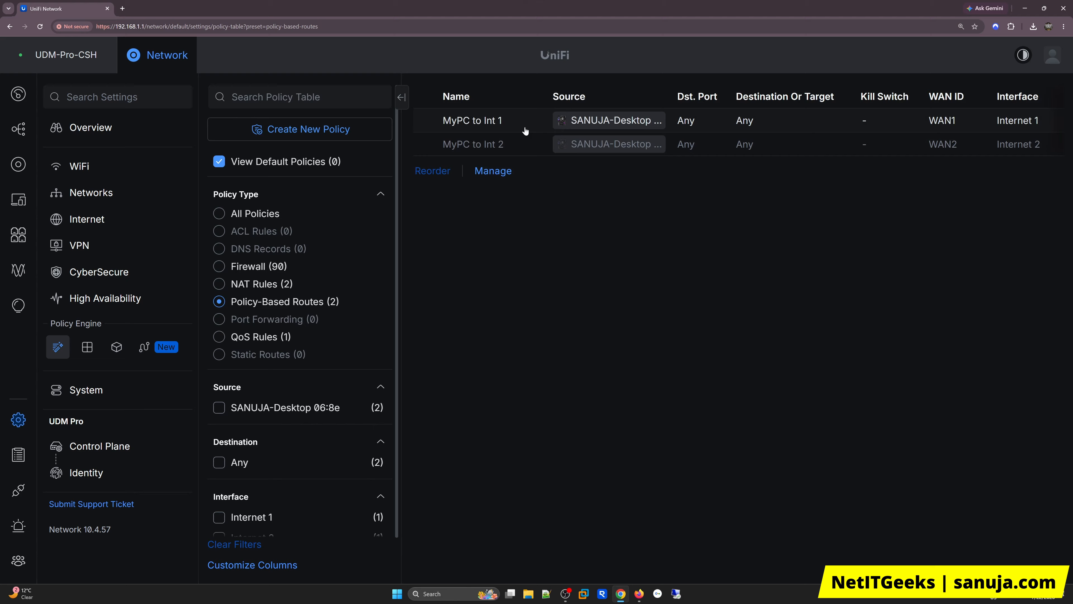
- Compare the interface, source and destination settings of the MyPC to Int 1 and MyPC to Int 2 routes, and close the details
{"action": "left_click", "coordinate": [492, 123]}
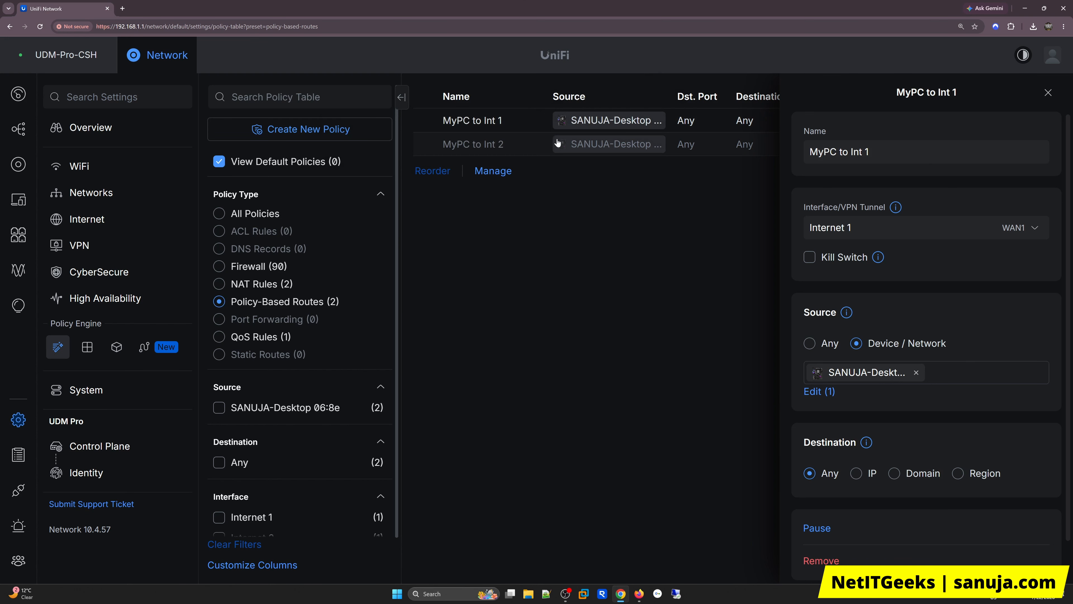
{"action": "left_click", "coordinate": [526, 146]}
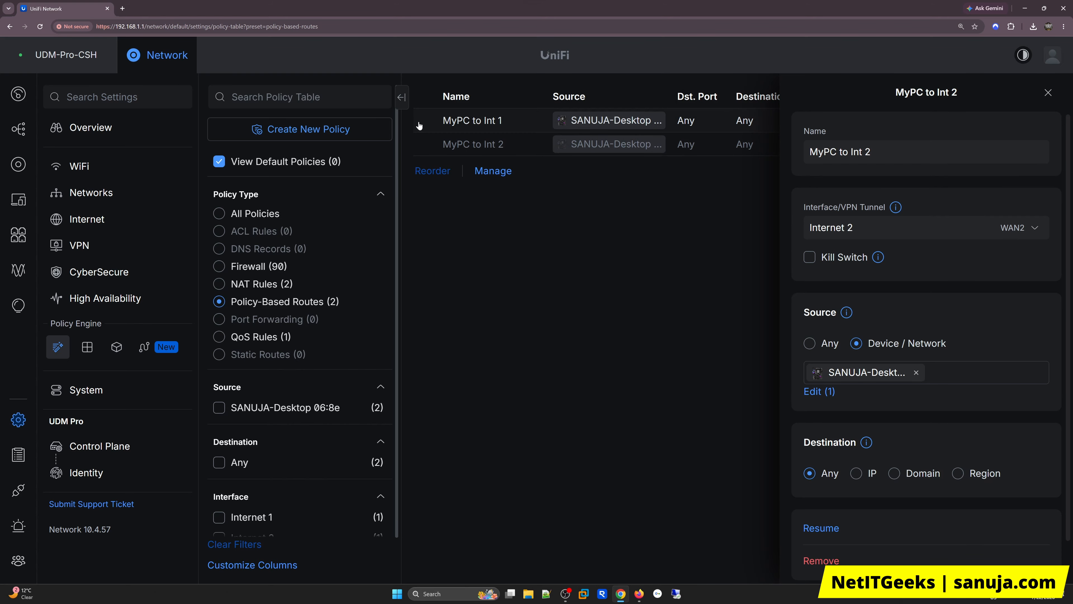
{"action": "left_click", "coordinate": [450, 121]}
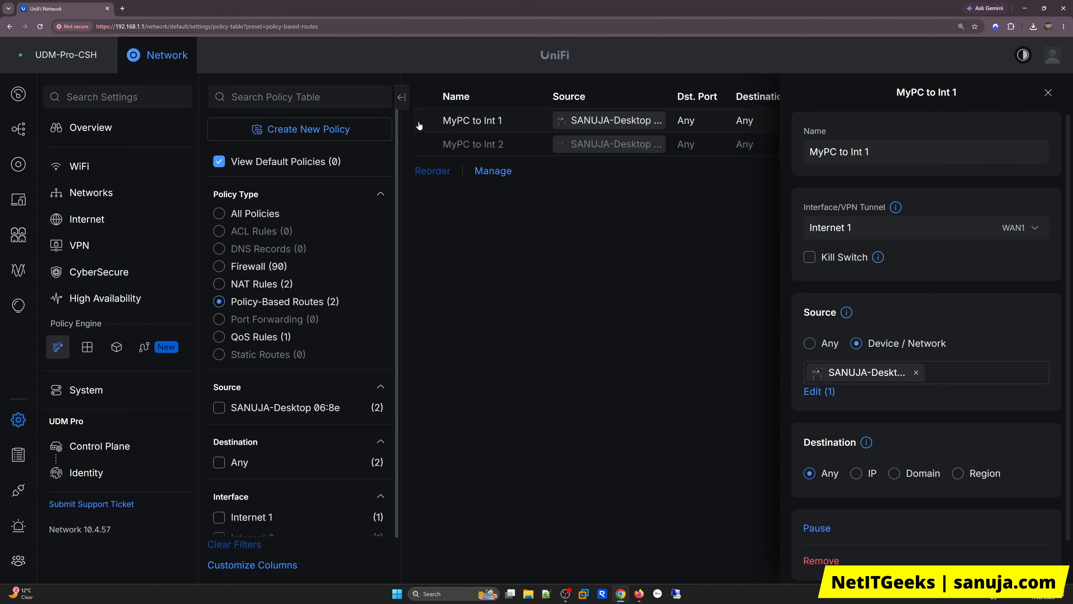
{"action": "left_click", "coordinate": [1048, 93]}
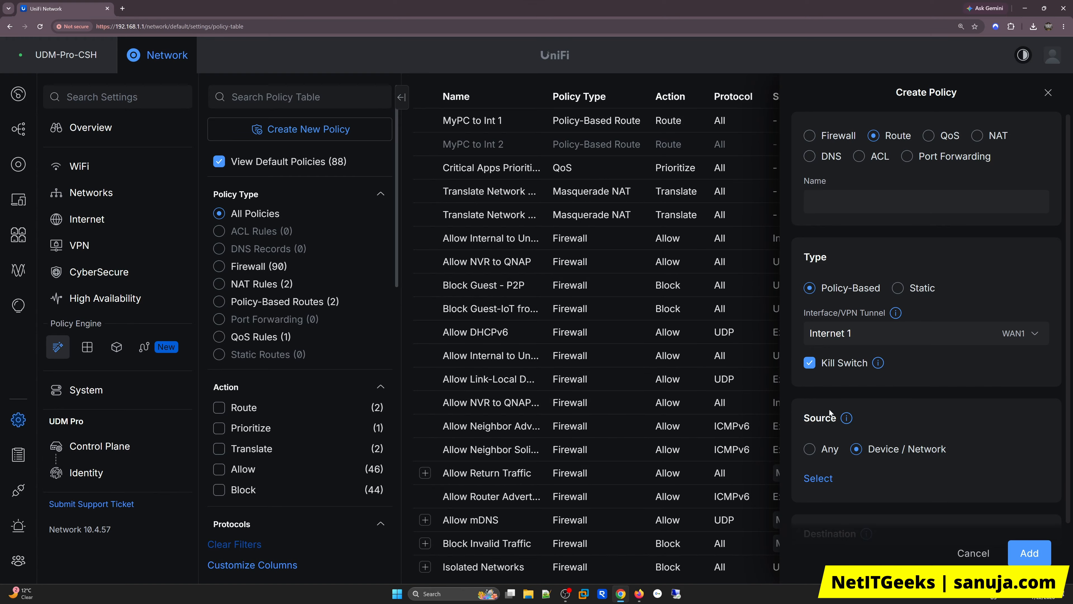
- Discard the unsaved new route policy and return to the full policy table
{"action": "left_click", "coordinate": [1051, 97]}
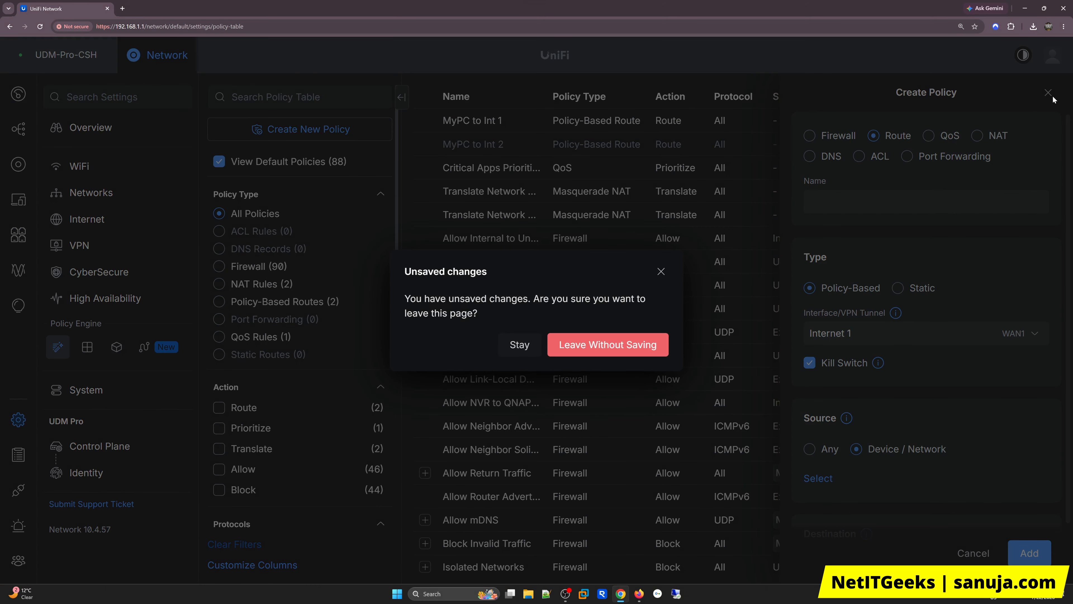
{"action": "left_click", "coordinate": [644, 355]}
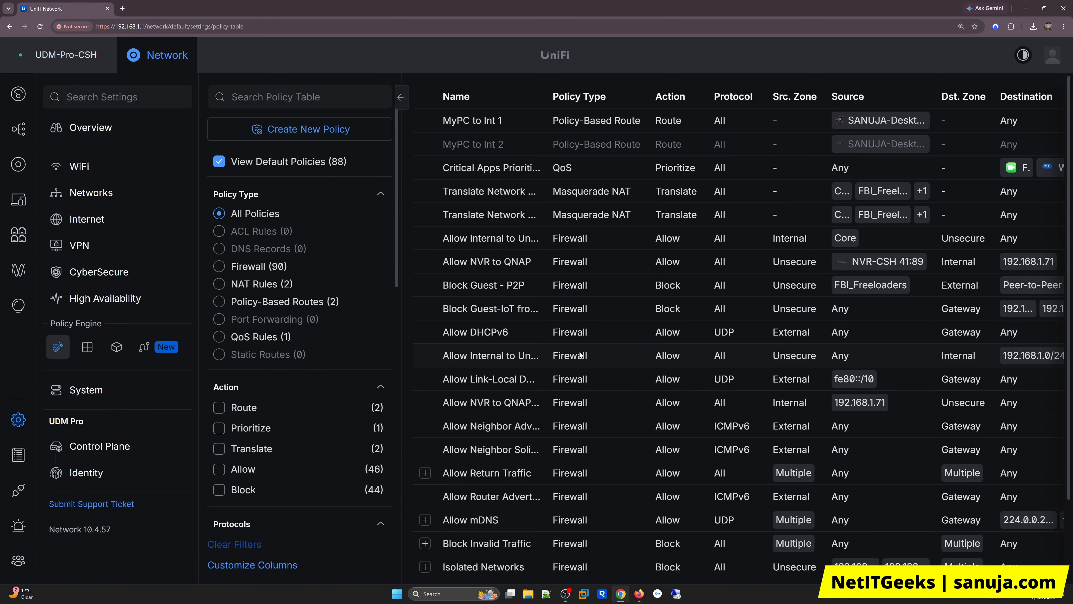